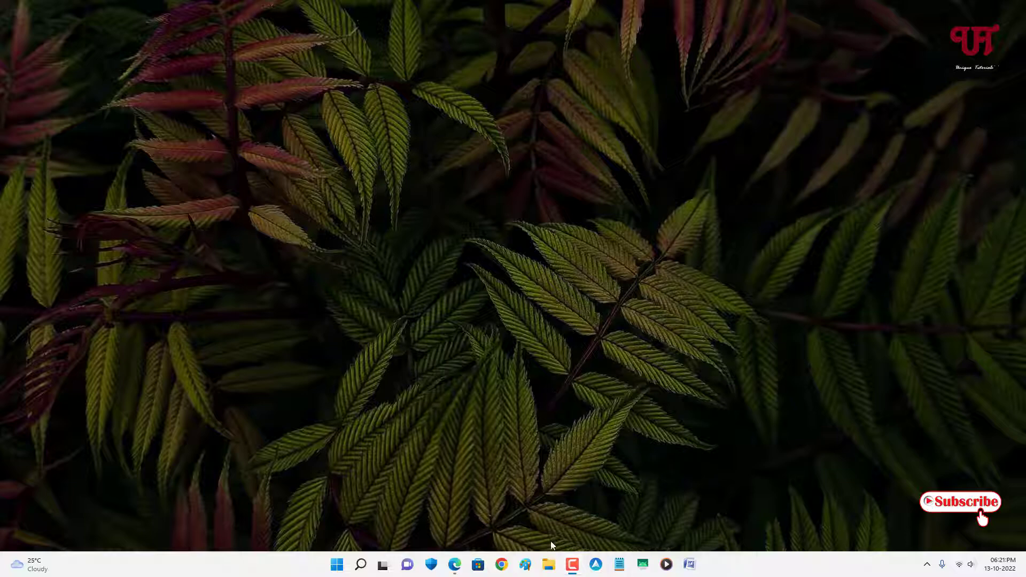
Step: Open File Explorer at This PC, browse into Local Disk (C:), then return to This PC
{"action": "left_click", "coordinate": [547, 569]}
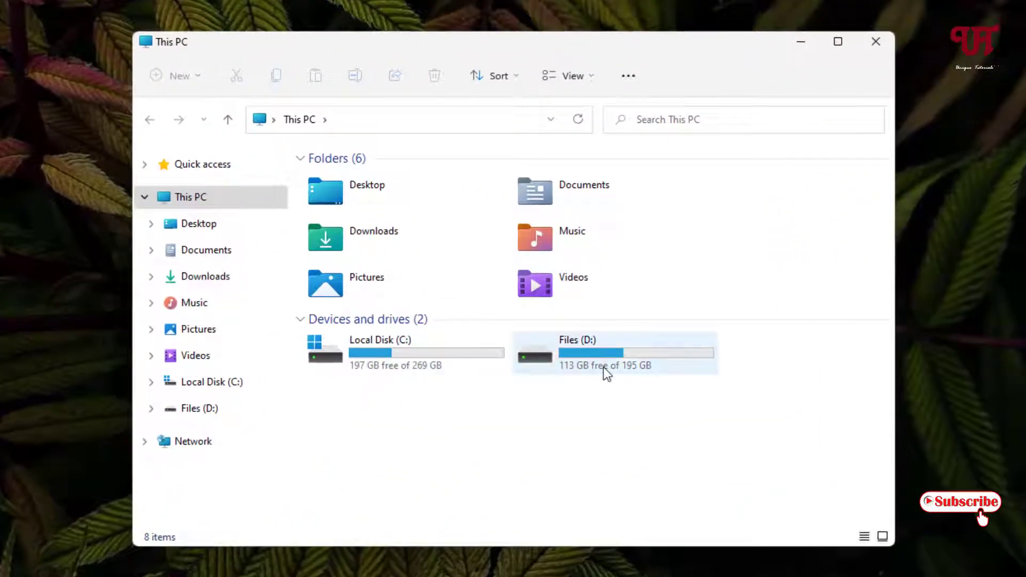
{"action": "double_click", "coordinate": [367, 354]}
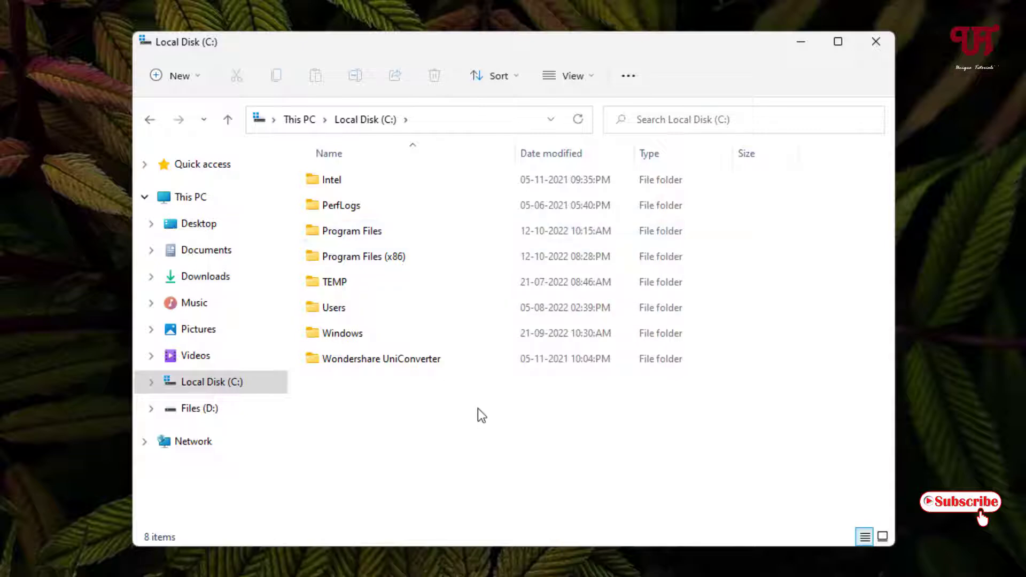
{"action": "left_click", "coordinate": [151, 117]}
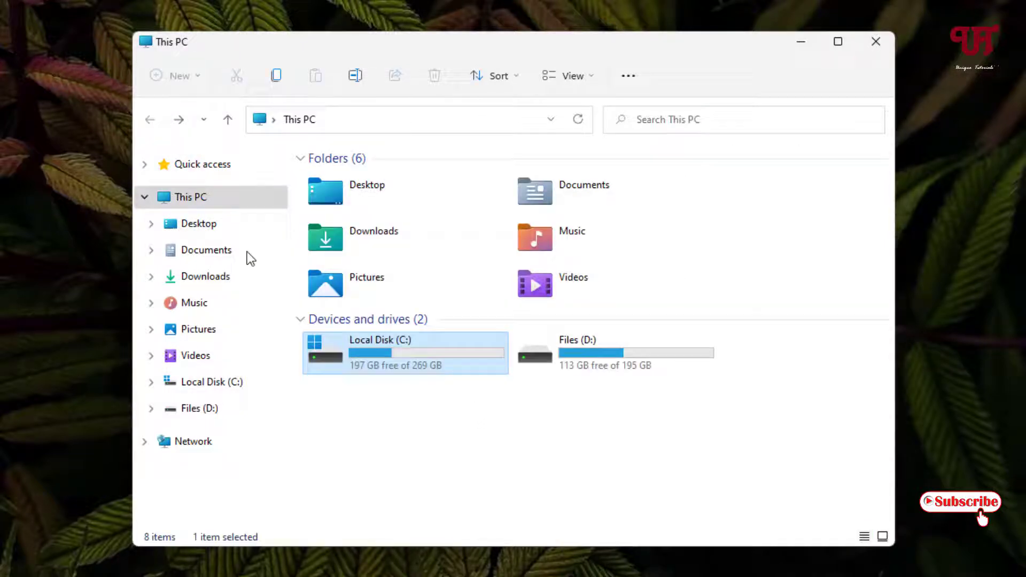
{"action": "left_click", "coordinate": [405, 413]}
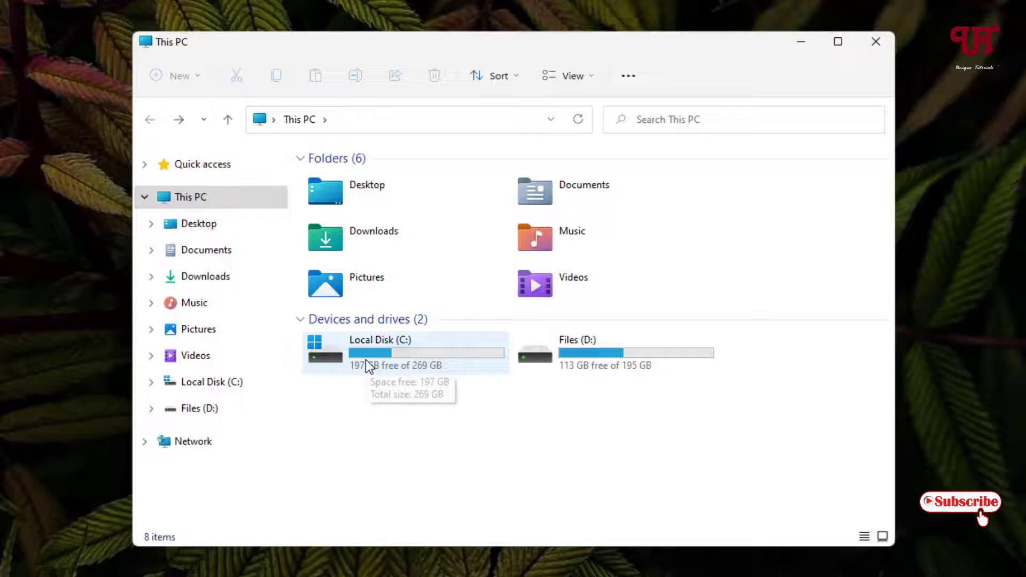
{"action": "mouse_move", "coordinate": [385, 353]}
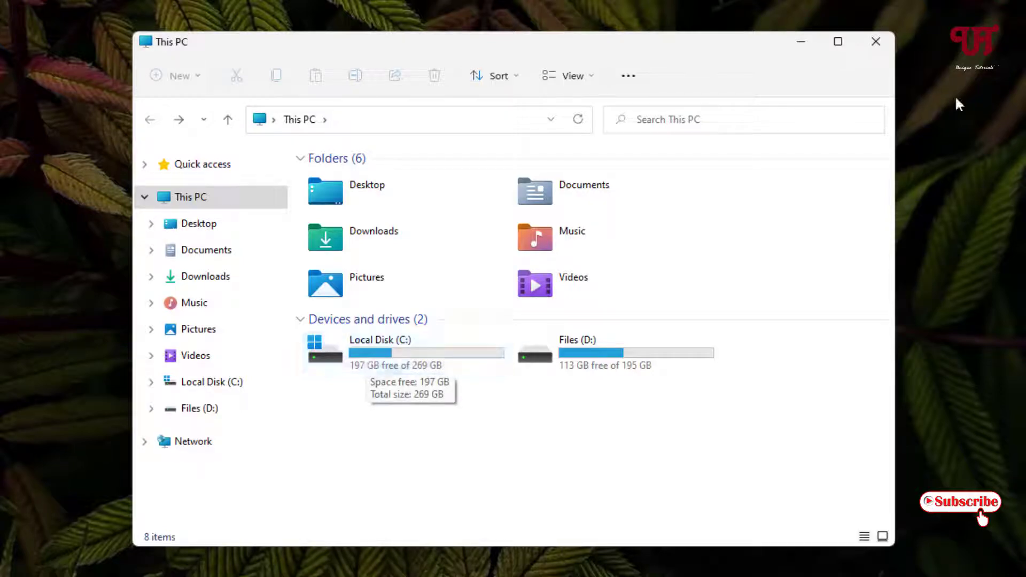
Step: Close File Explorer and download QTTabBar ver 2048 beta 2 from the QuizoApps QTTabBar page in Edge
{"action": "left_click", "coordinate": [861, 56]}
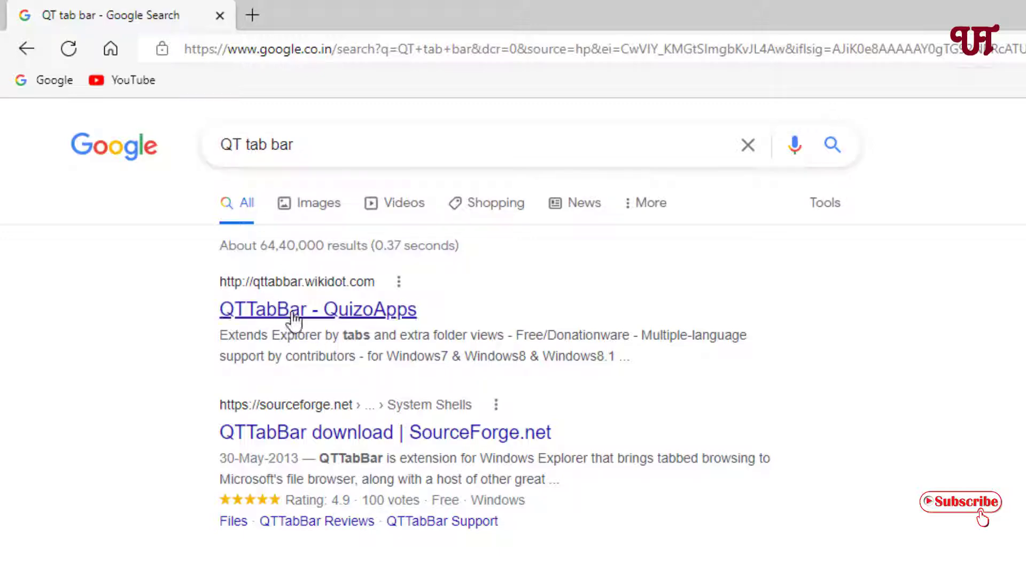
{"action": "left_click", "coordinate": [294, 320]}
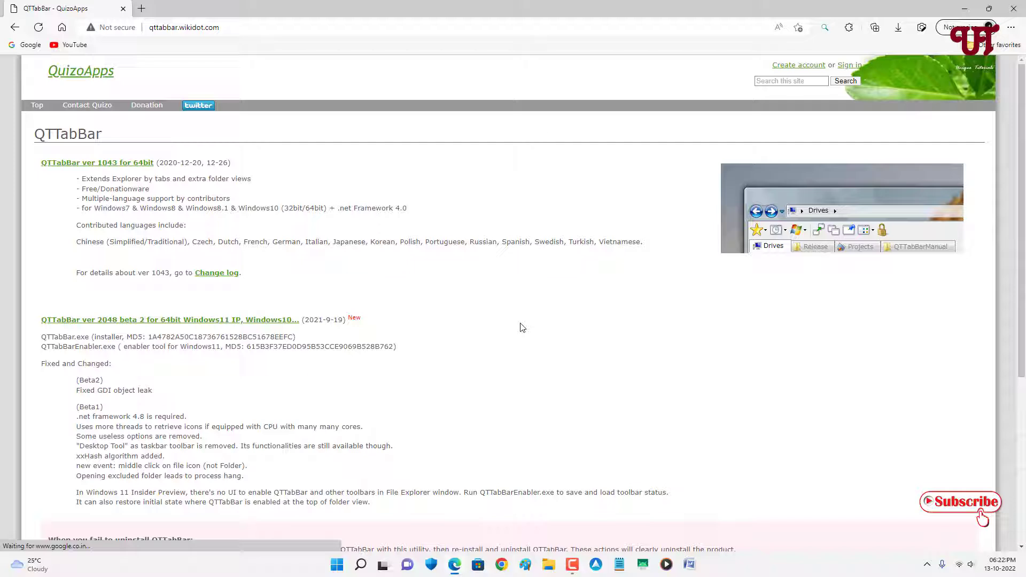
{"action": "left_click", "coordinate": [82, 170]}
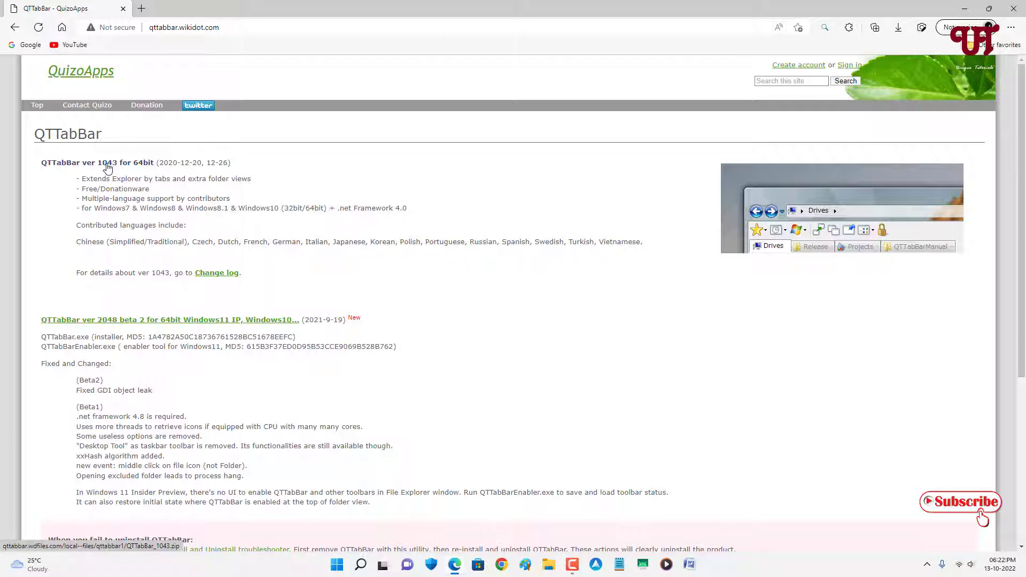
{"action": "left_click", "coordinate": [149, 170]}
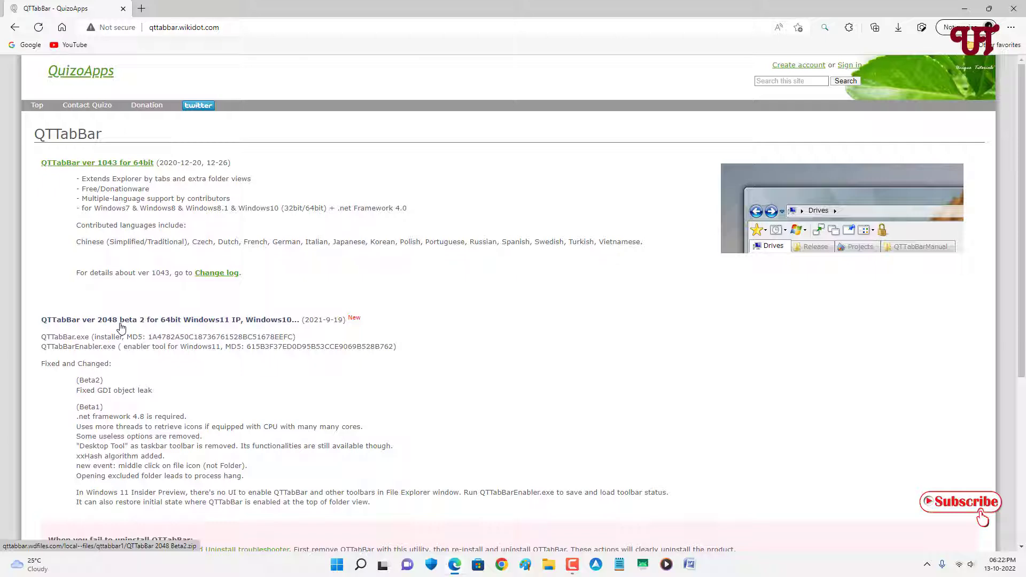
{"action": "left_click", "coordinate": [150, 324]}
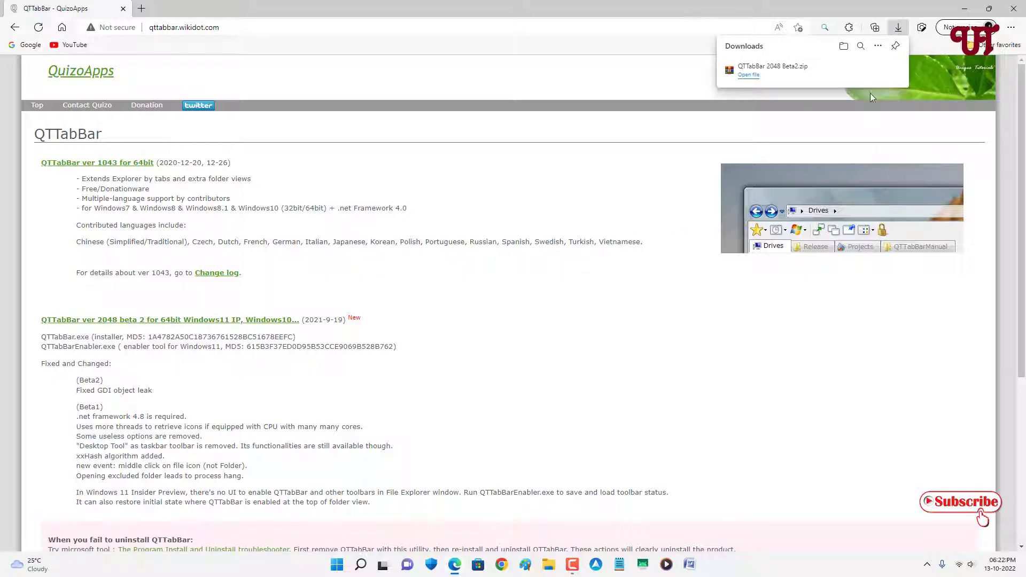
Step: Extract QTTabBar 2048 Beta2.zip with WinRAR into its own folder and select the QTTabBar installer there
{"action": "mouse_move", "coordinate": [810, 69]}
{"action": "left_click", "coordinate": [862, 70]}
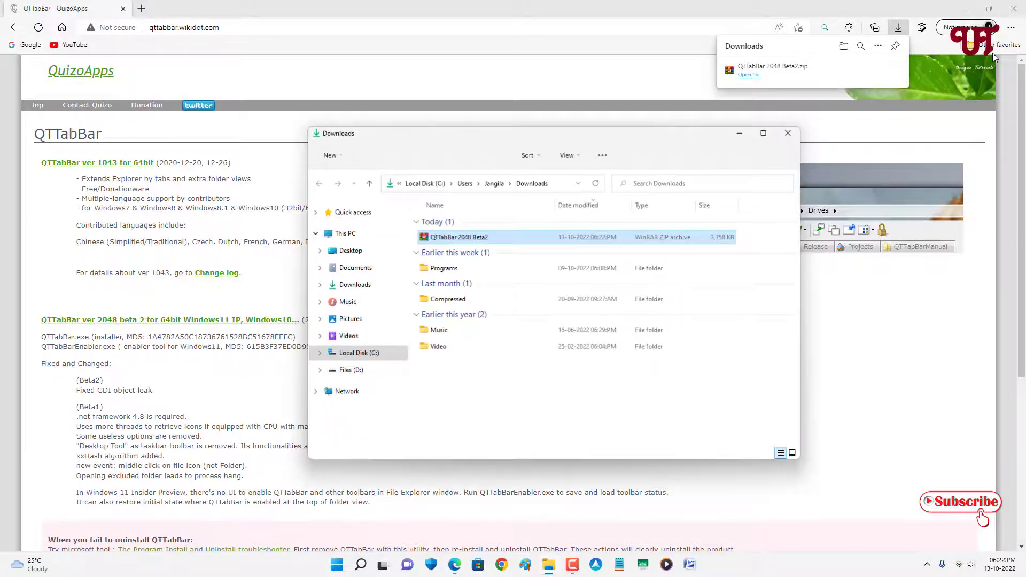
{"action": "left_click", "coordinate": [1017, 6]}
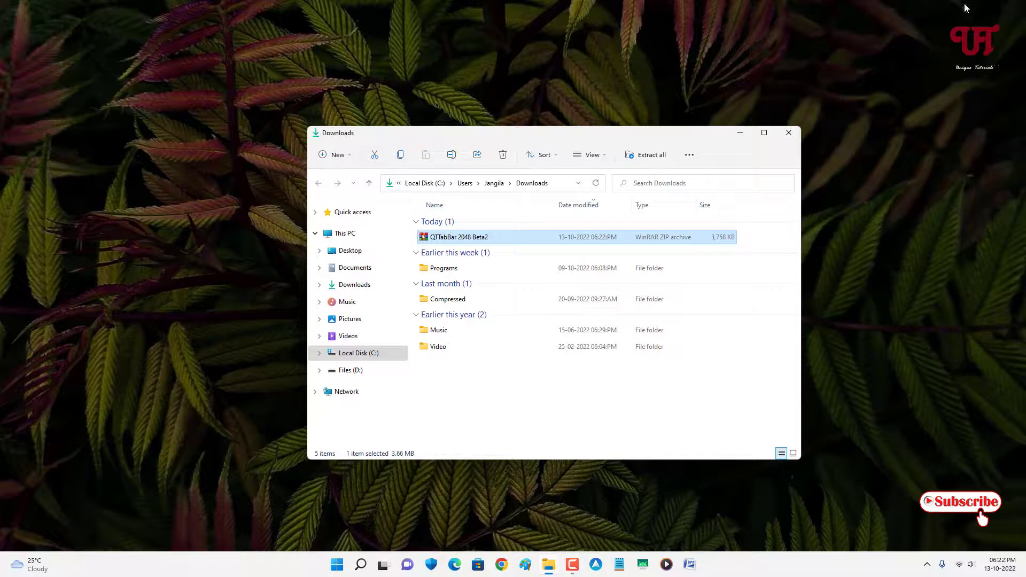
{"action": "double_click", "coordinate": [456, 241]}
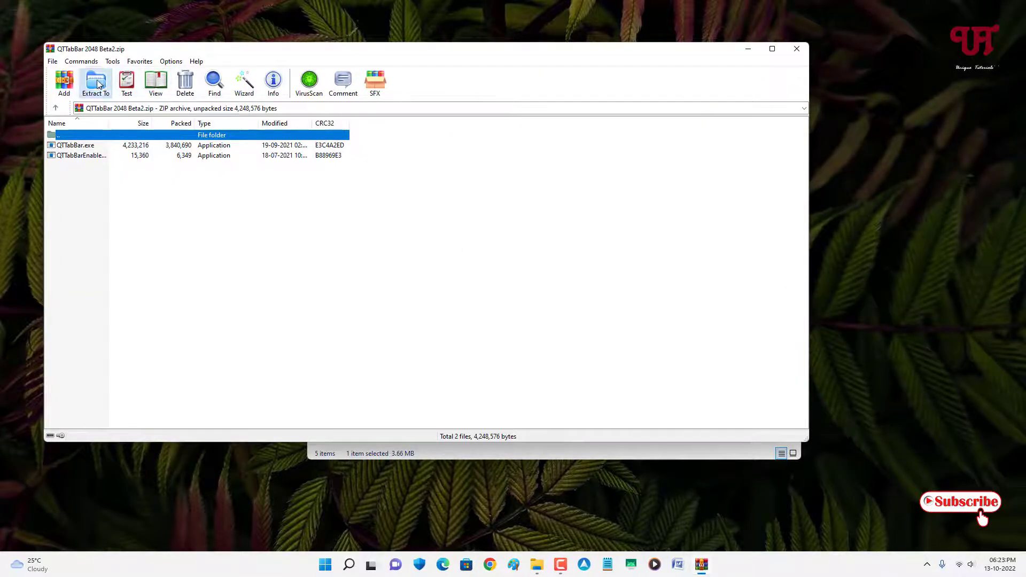
{"action": "left_click", "coordinate": [96, 83]}
{"action": "left_click", "coordinate": [457, 357]}
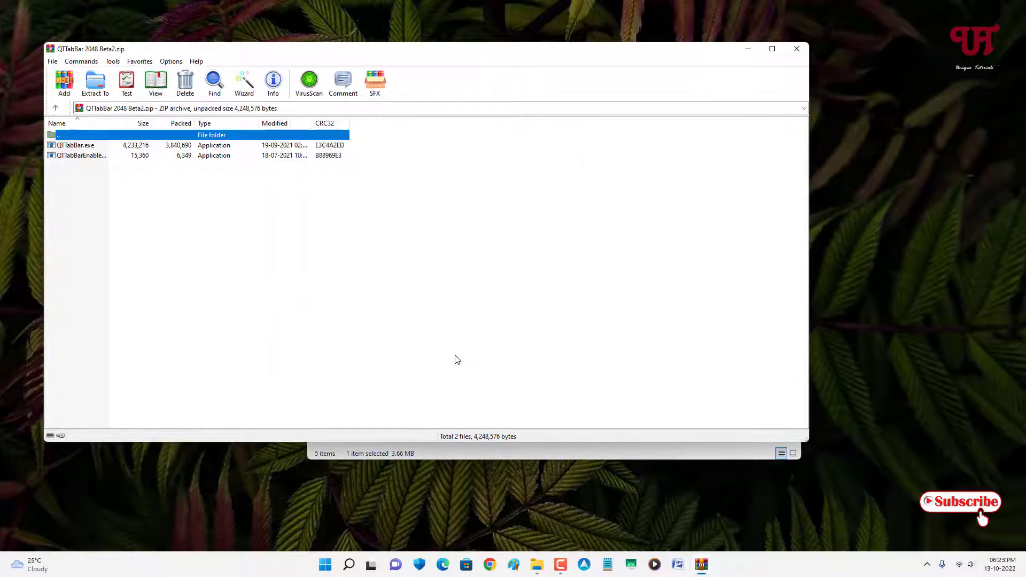
{"action": "left_click", "coordinate": [790, 53]}
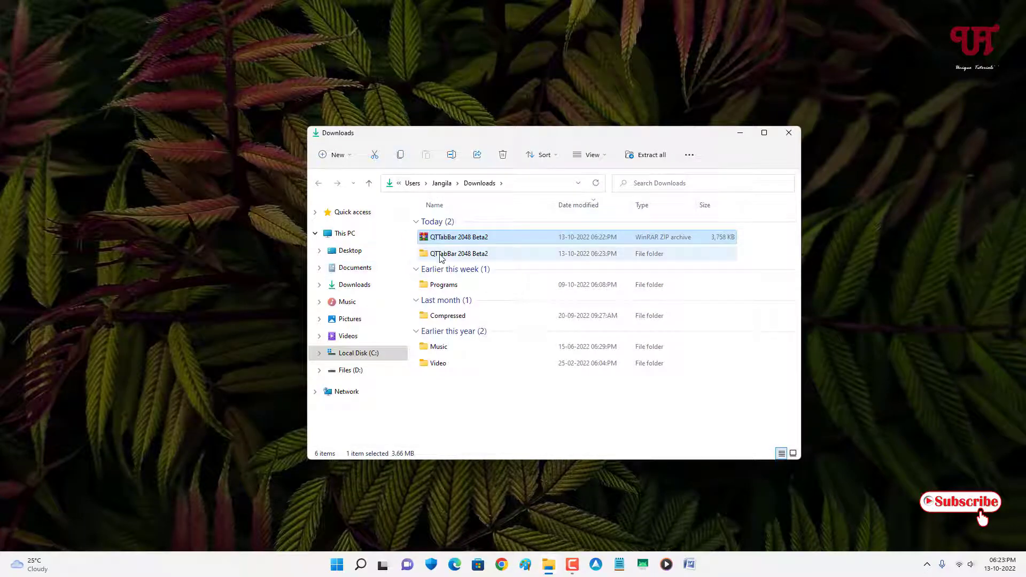
{"action": "double_click", "coordinate": [440, 257]}
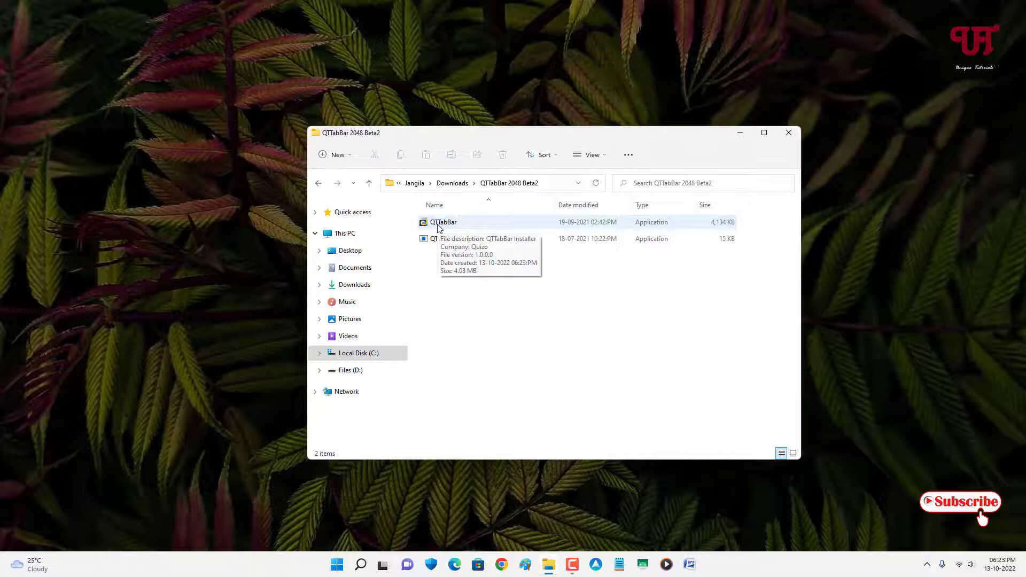
{"action": "left_click", "coordinate": [438, 228]}
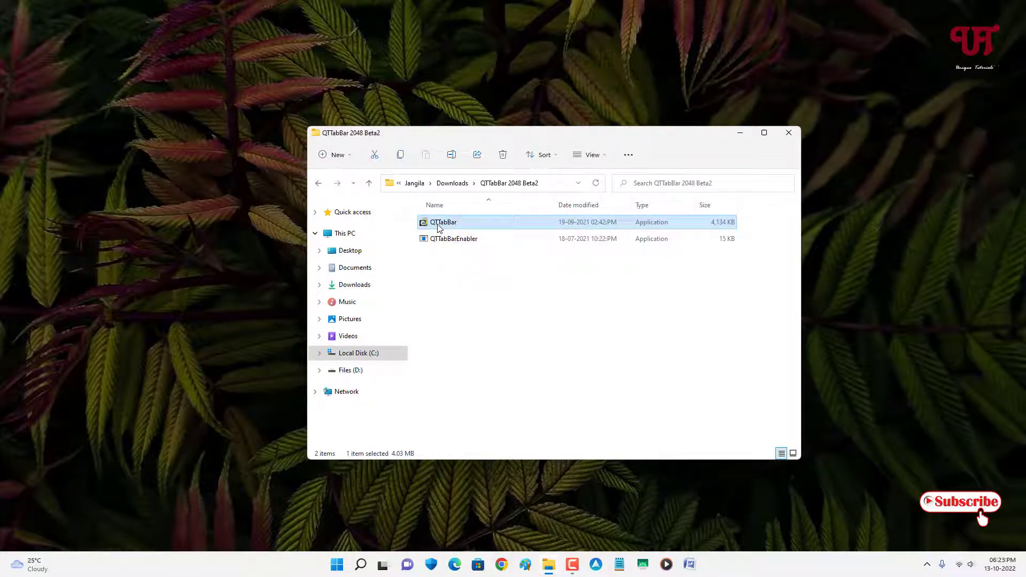
Step: Run the QTTabBar installer through the Welcome and Confirm Installation pages, then close it once finished
{"action": "double_click", "coordinate": [438, 228]}
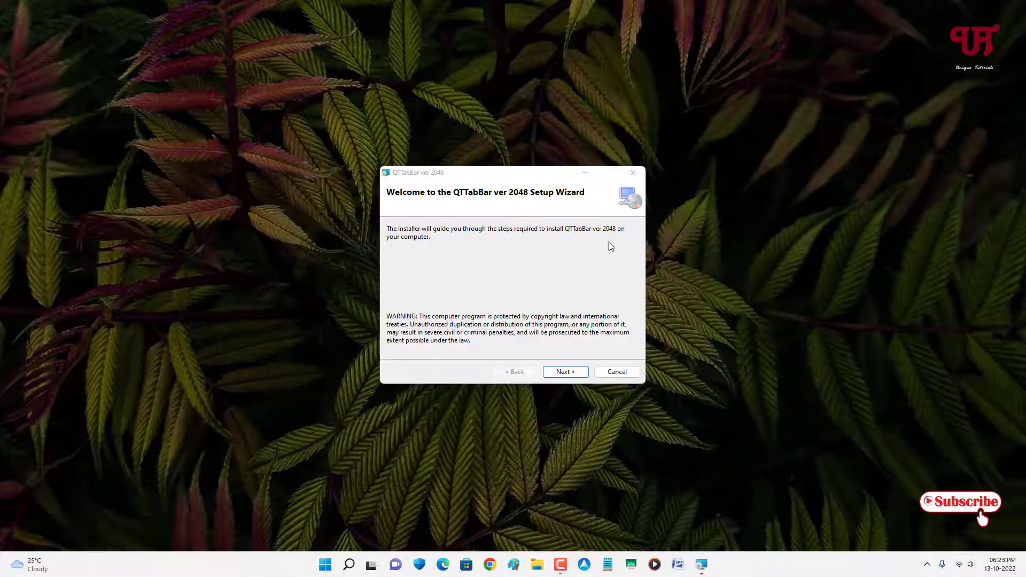
{"action": "left_click", "coordinate": [569, 373]}
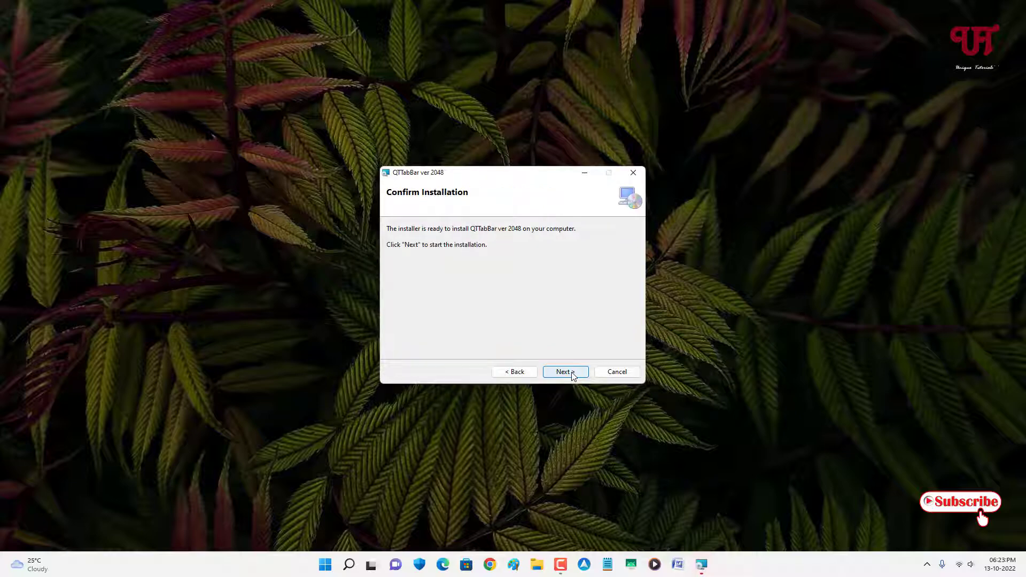
{"action": "left_click", "coordinate": [571, 373]}
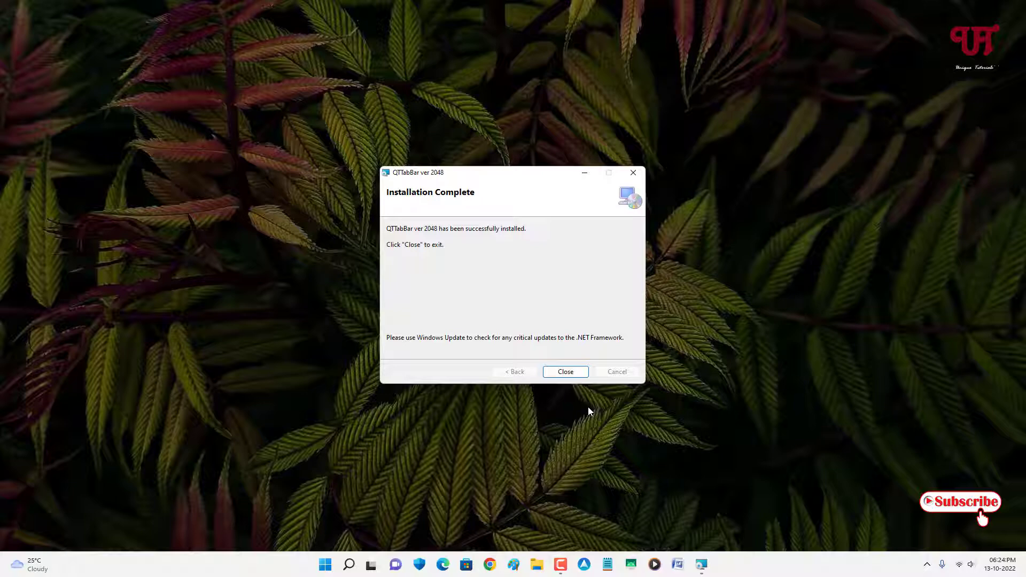
{"action": "left_click", "coordinate": [571, 372]}
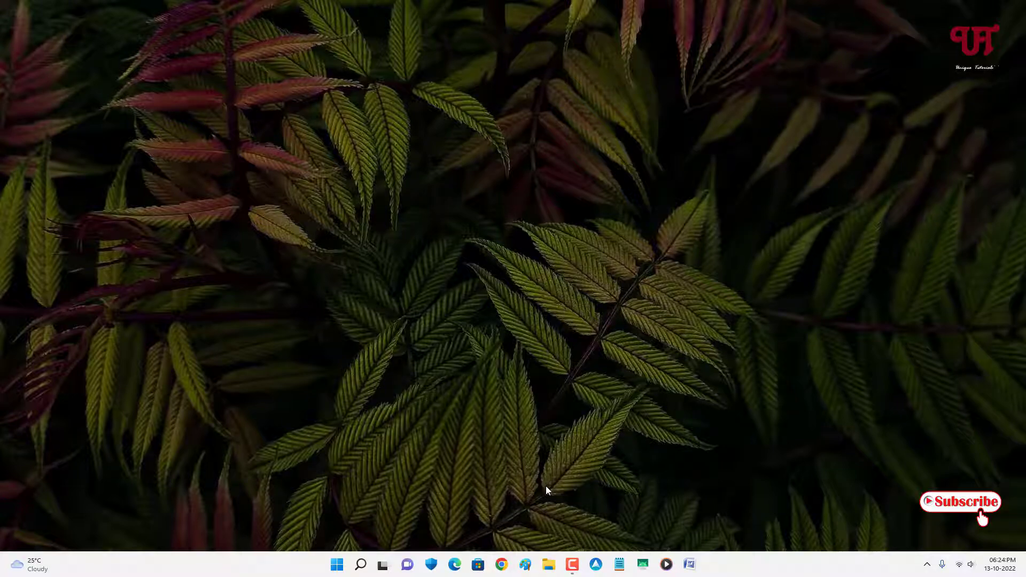
Step: Reopen File Explorer, show Local Disk (C:)'s drop-down contents list, then browse the drive and return to This PC
{"action": "left_click", "coordinate": [550, 564]}
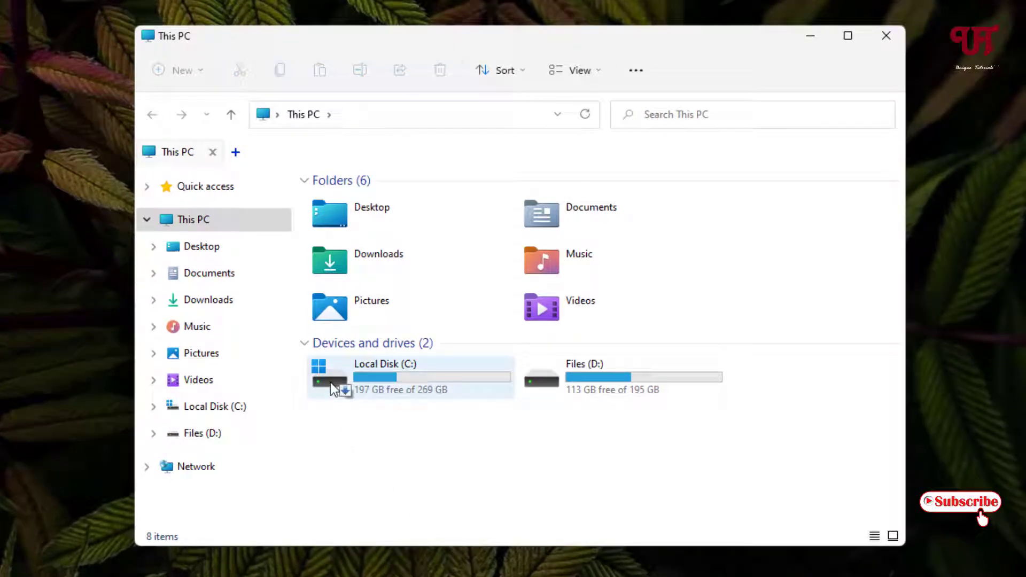
{"action": "mouse_move", "coordinate": [410, 377]}
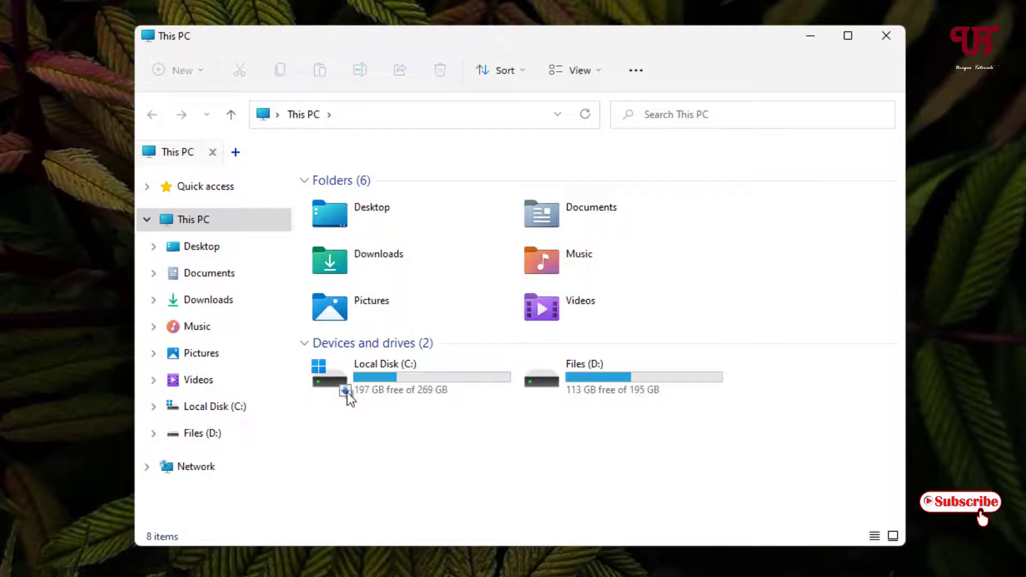
{"action": "left_click", "coordinate": [345, 390]}
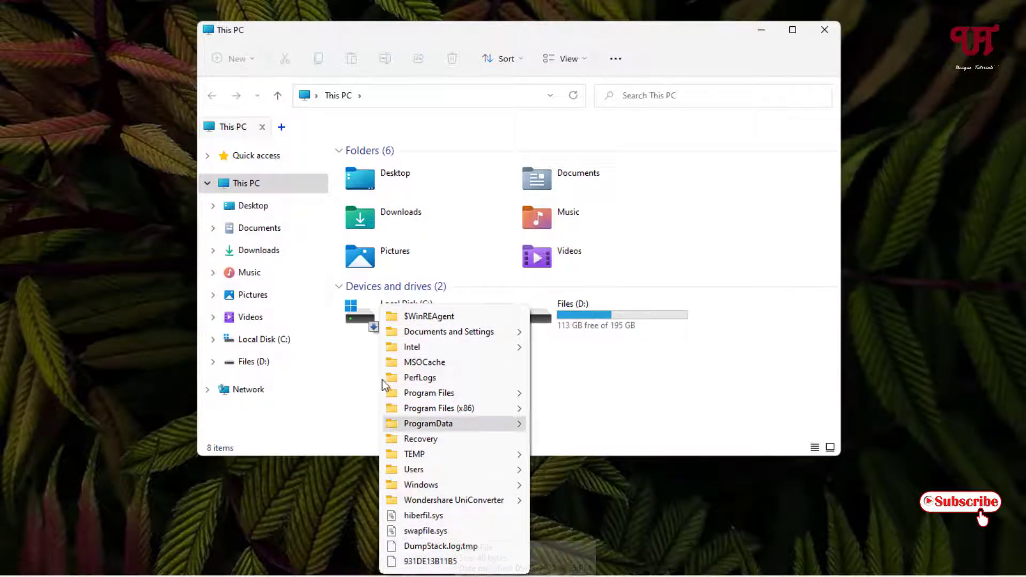
{"action": "left_click", "coordinate": [373, 367]}
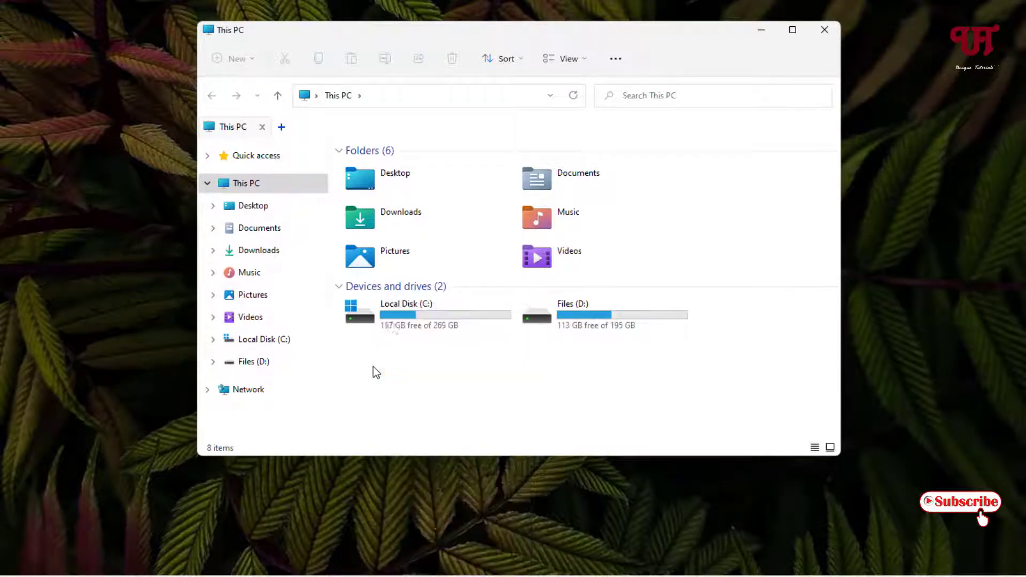
{"action": "double_click", "coordinate": [396, 315]}
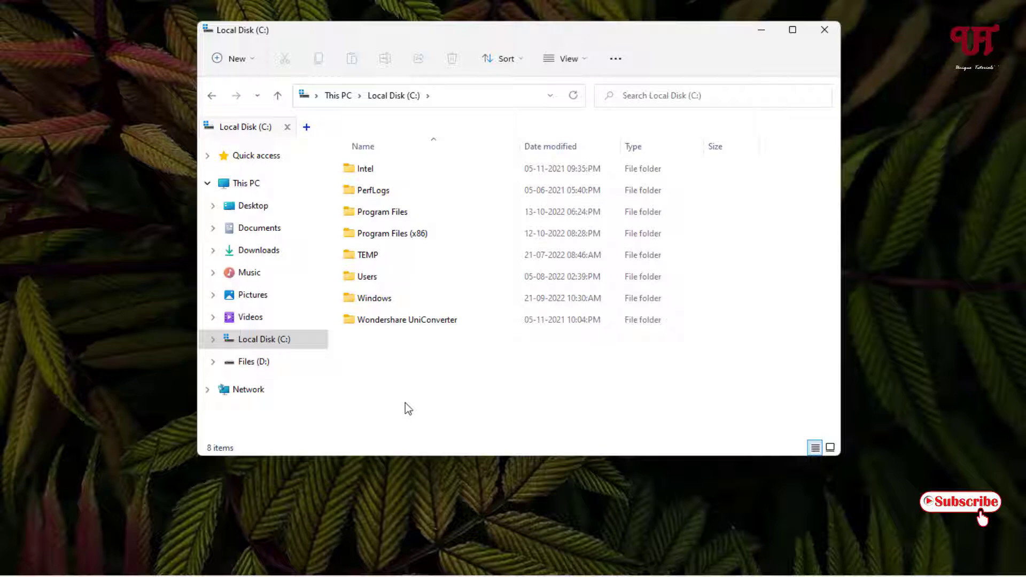
{"action": "left_click", "coordinate": [212, 97]}
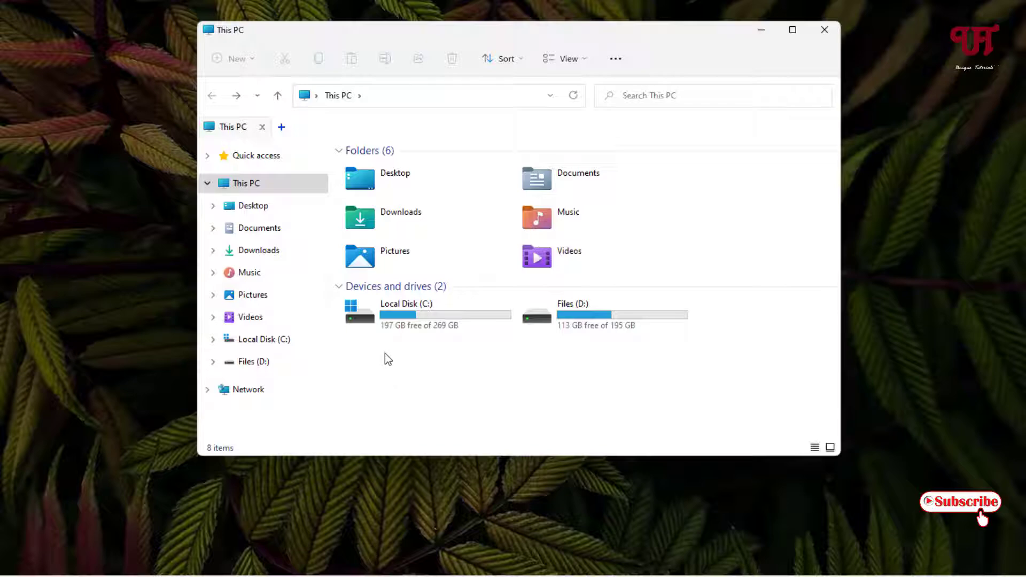
Step: Show and dismiss the QTTabBar drop-down lists for Local Disk (C:) and Files (D:)
{"action": "left_click", "coordinate": [372, 325]}
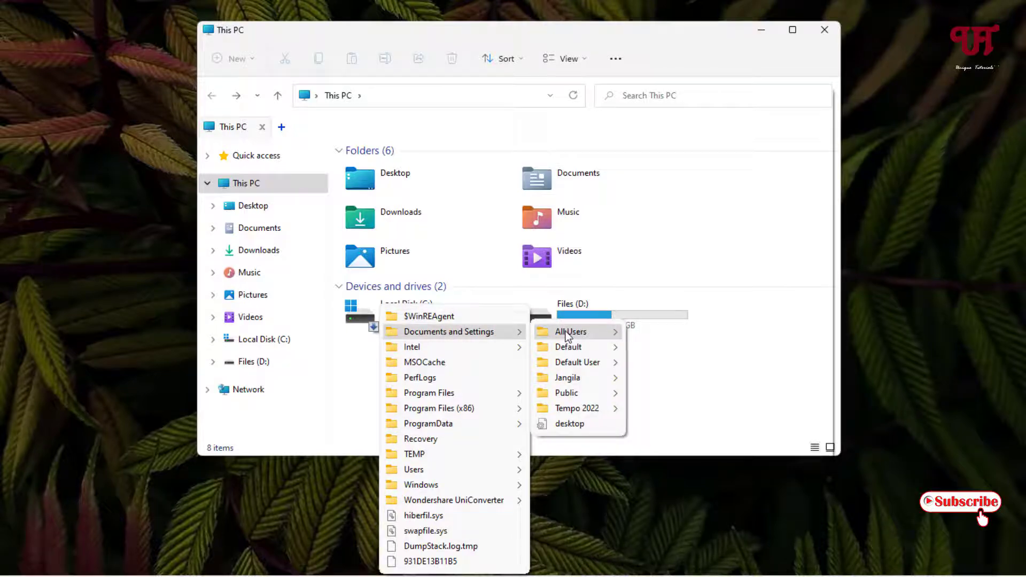
{"action": "mouse_move", "coordinate": [372, 315]}
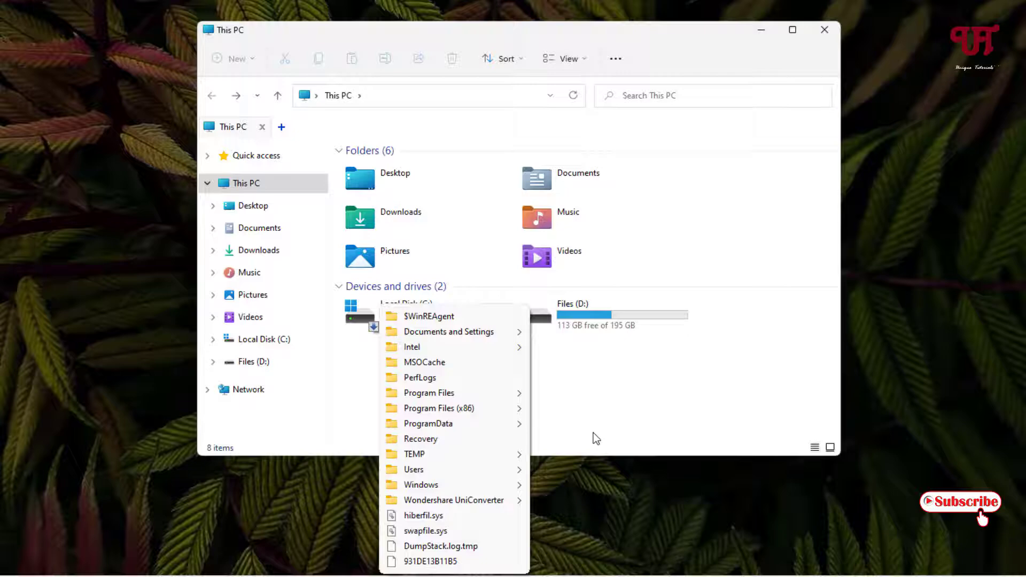
{"action": "left_click", "coordinate": [593, 433]}
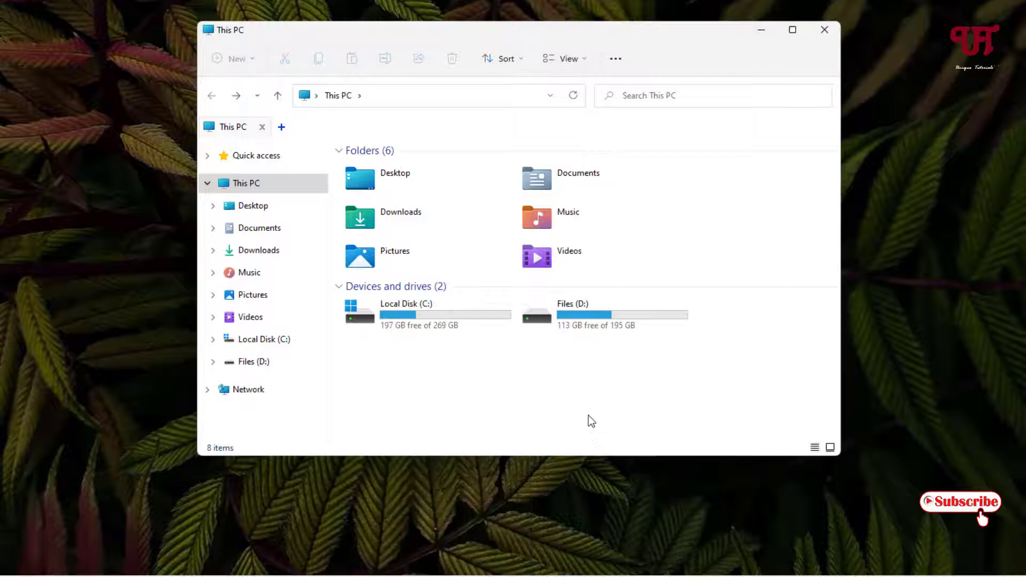
{"action": "left_click", "coordinate": [549, 328]}
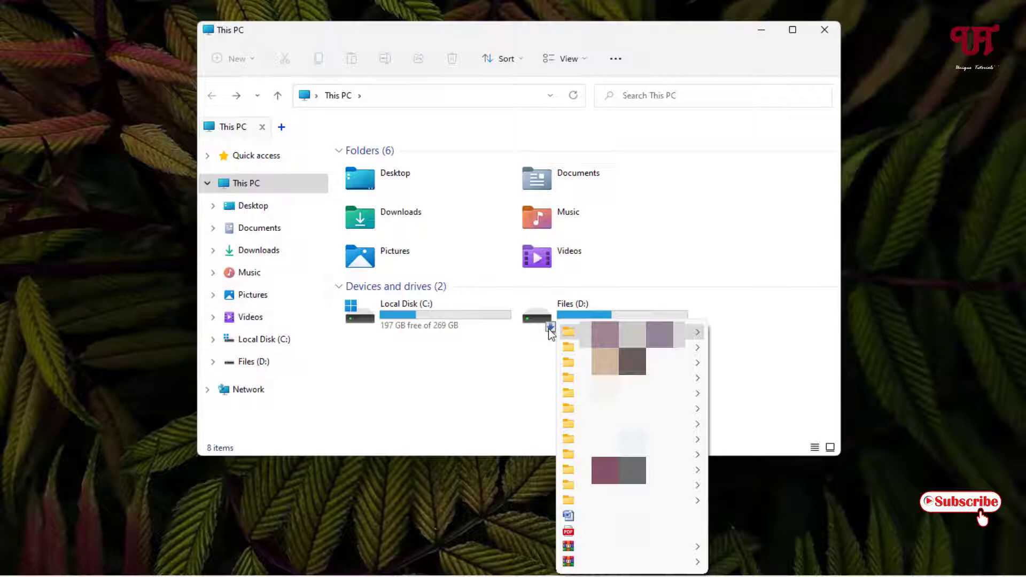
{"action": "left_click", "coordinate": [520, 342]}
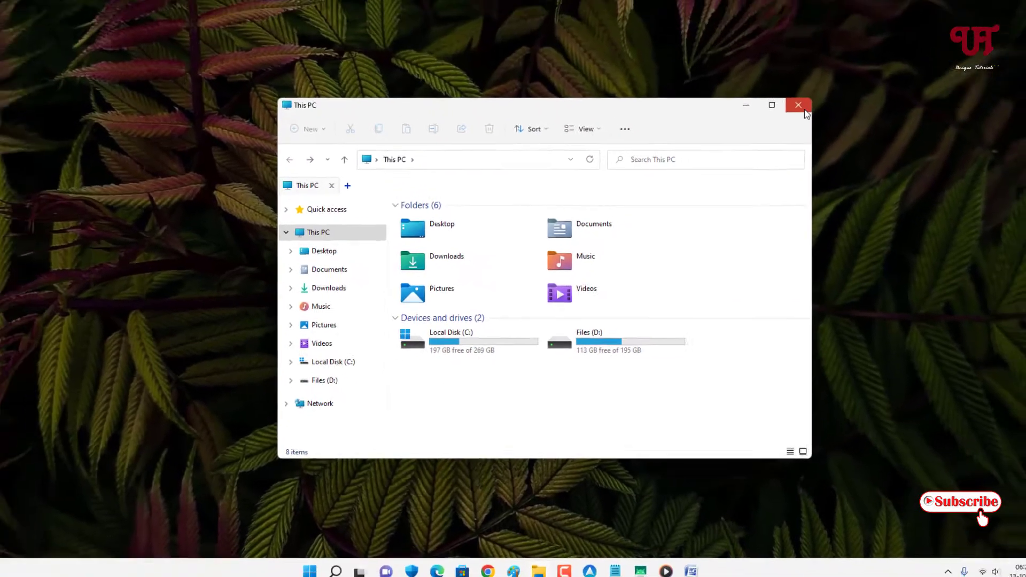
{"action": "left_click", "coordinate": [831, 39]}
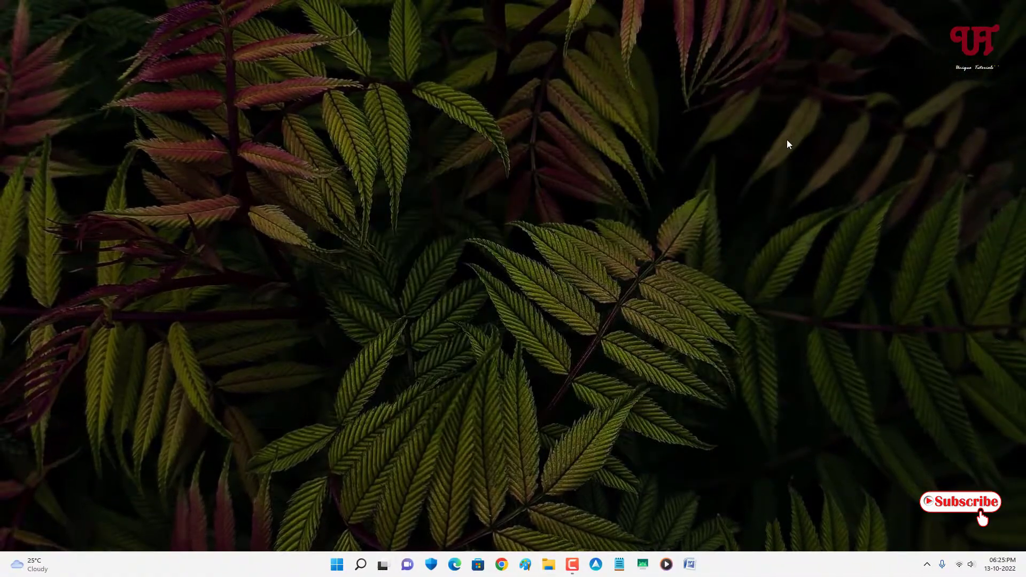